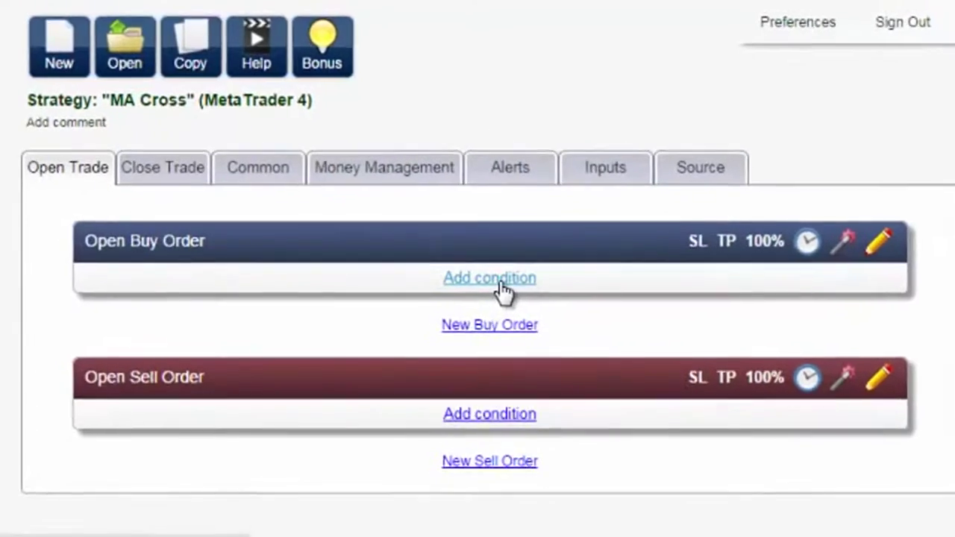
Add a condition to the Open Buy Order with a Moving Average of period 5 as its first indicator
{"action": "left_click", "coordinate": [494, 280]}
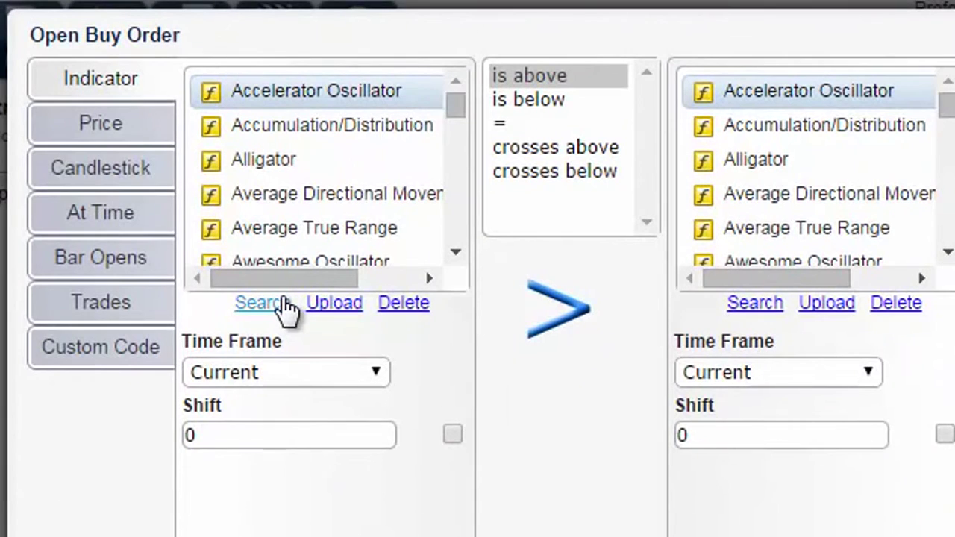
{"action": "left_click", "coordinate": [278, 293]}
{"action": "type", "text": "movi"}
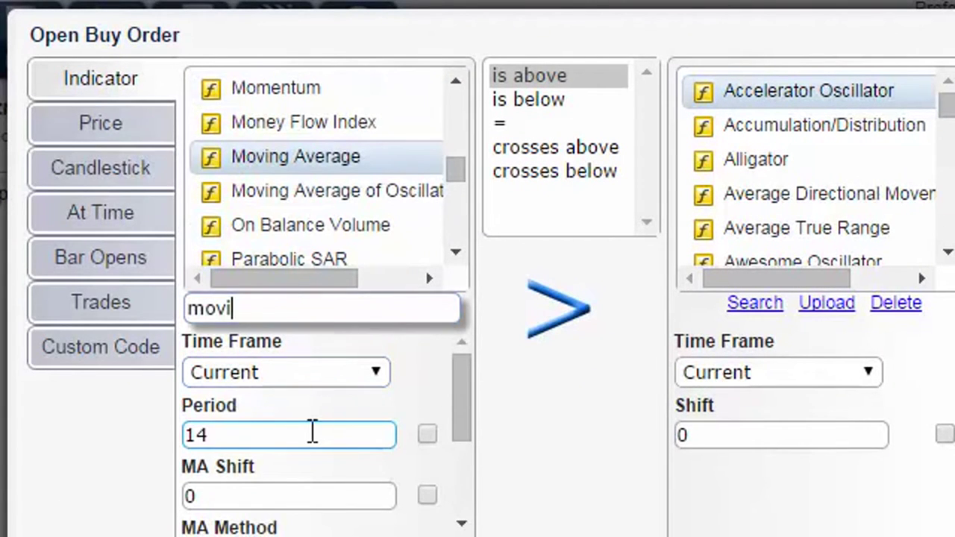
{"action": "double_click", "coordinate": [311, 433]}
{"action": "type", "text": "5"}
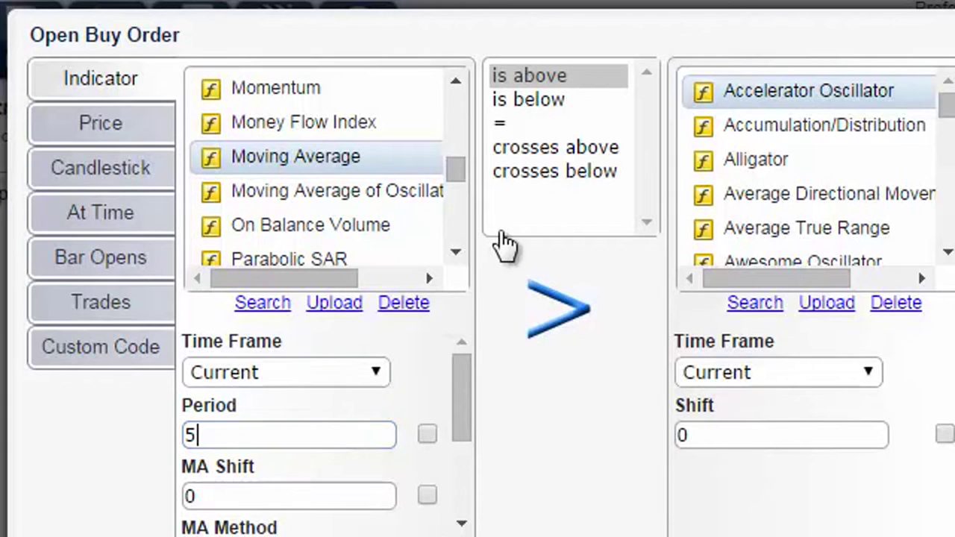
Make the condition trigger when it crosses above a Moving Average with period 20, and save the condition
{"action": "left_click", "coordinate": [544, 151]}
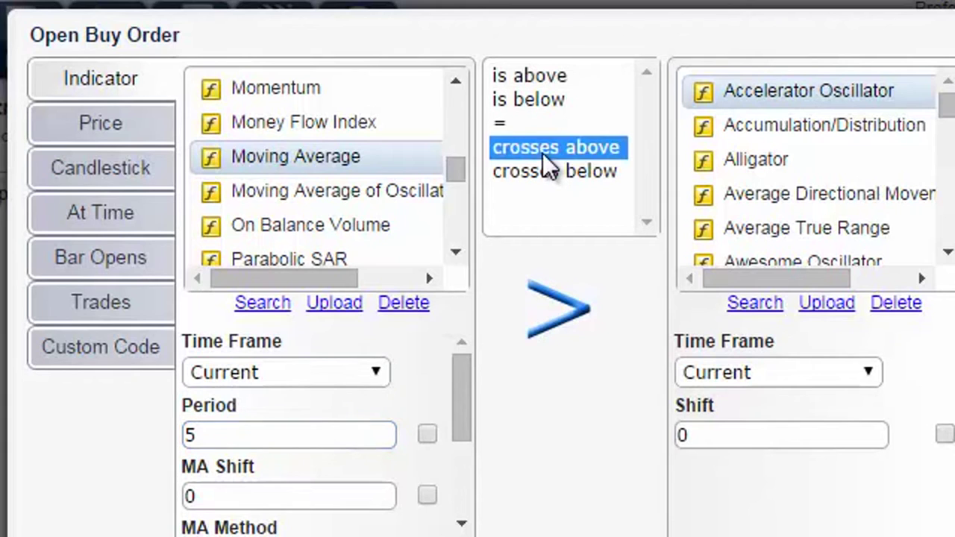
{"action": "left_click", "coordinate": [738, 312]}
{"action": "type", "text": "mov"}
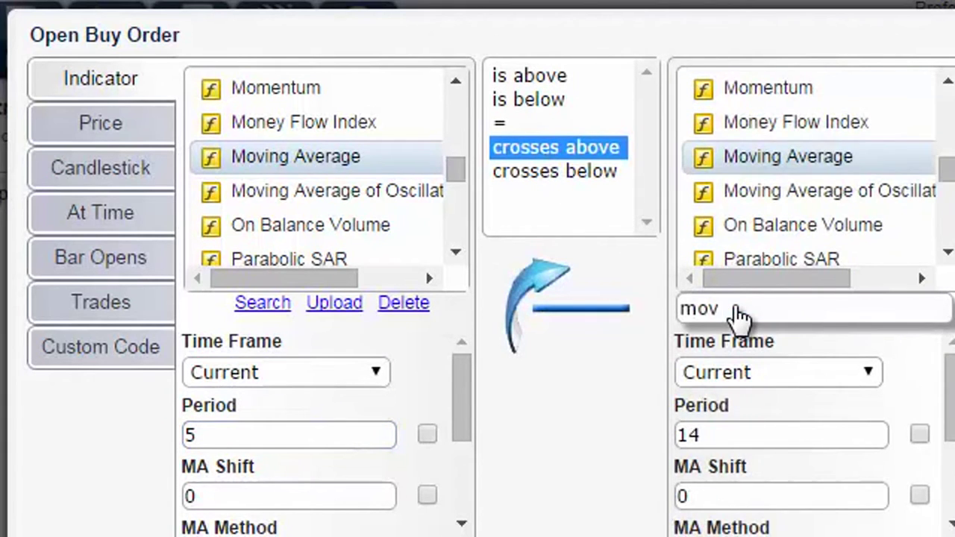
{"action": "double_click", "coordinate": [809, 430]}
{"action": "type", "text": "20"}
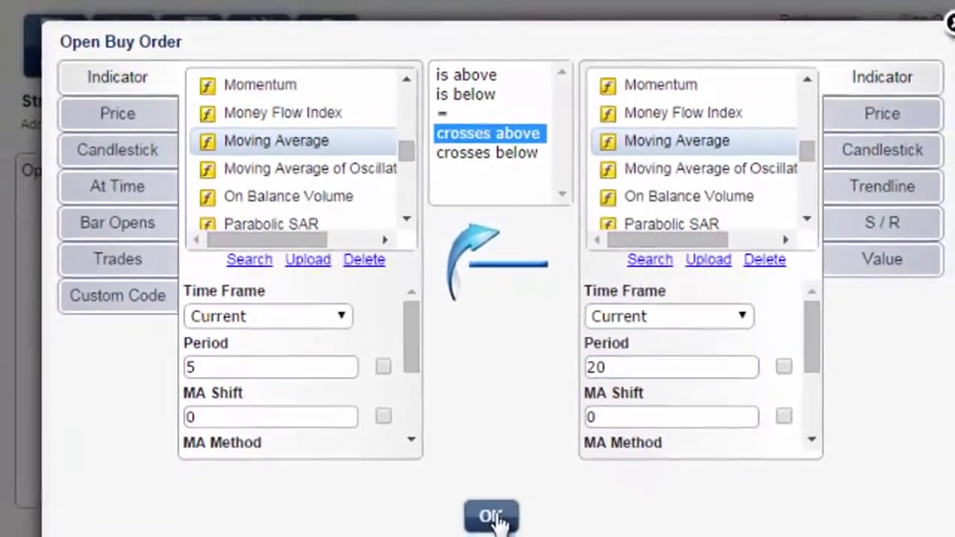
{"action": "left_click", "coordinate": [509, 532]}
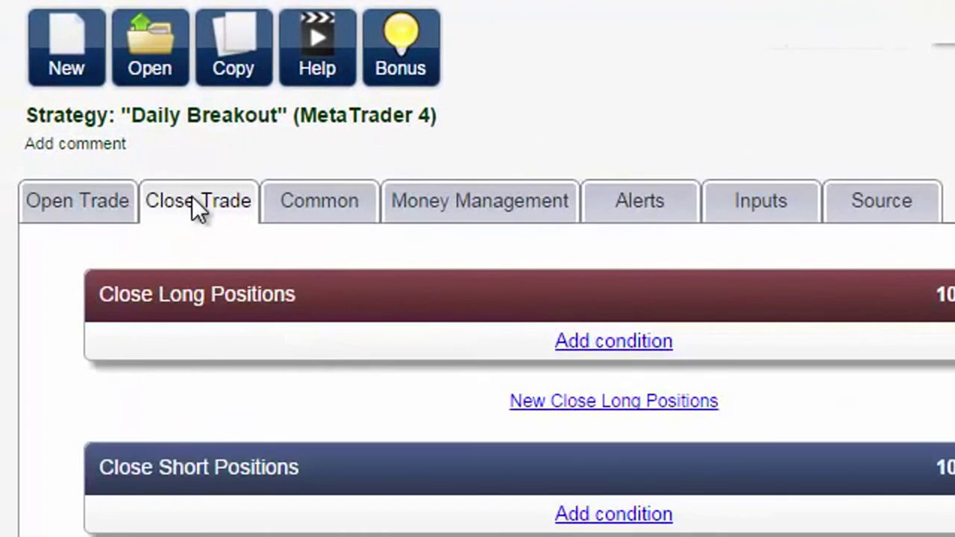
Add a long-position trailing stop set to Support over 12 bars, and auto-generate the matching trailing stop for short positions
{"action": "left_click", "coordinate": [300, 217]}
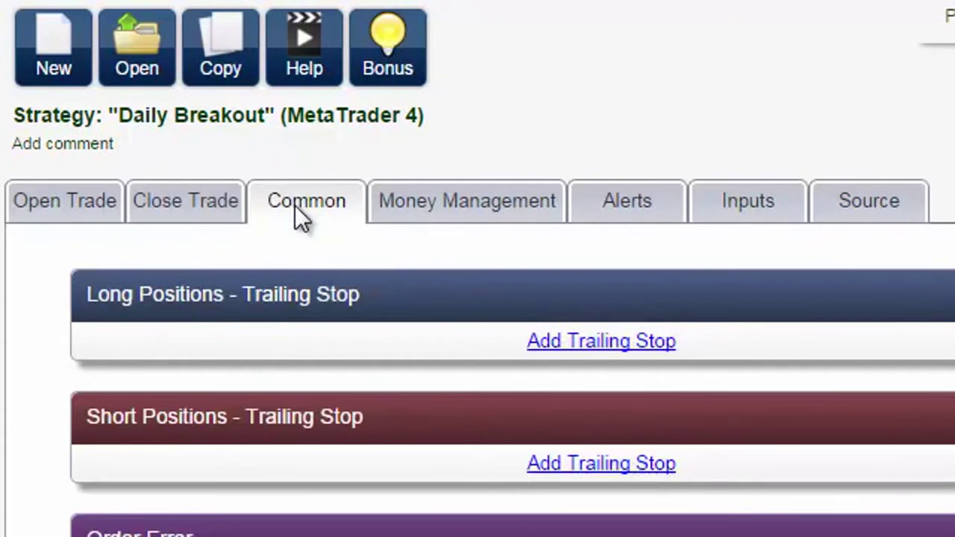
{"action": "left_click", "coordinate": [571, 344]}
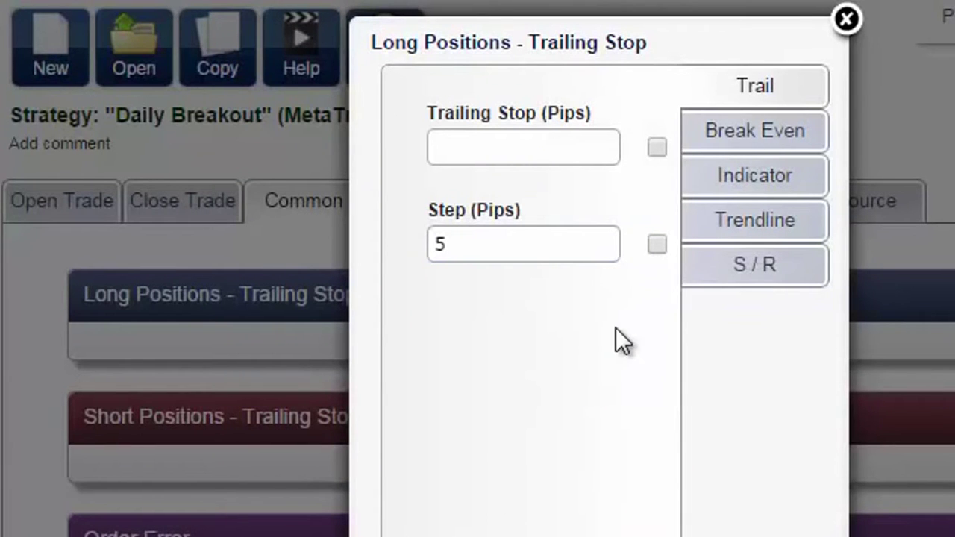
{"action": "left_click", "coordinate": [722, 269]}
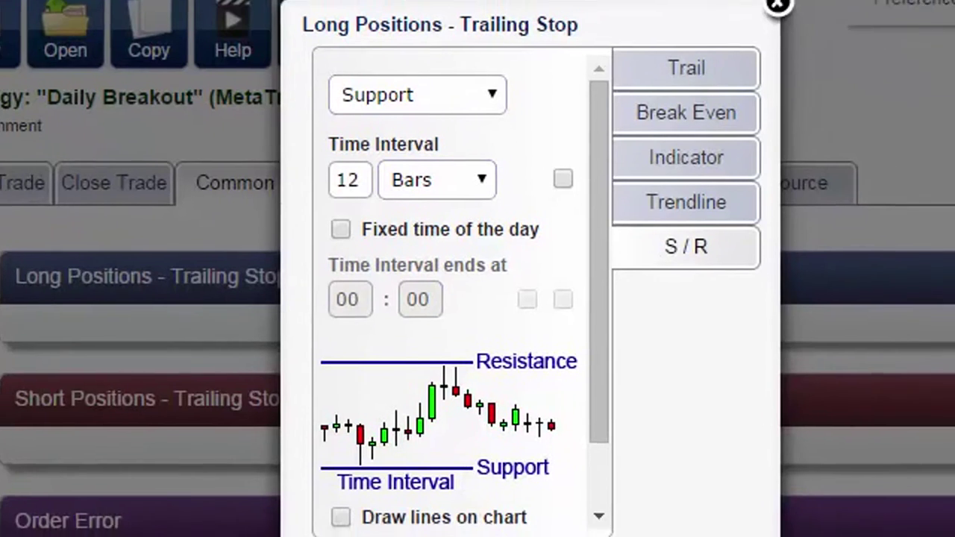
{"action": "left_click", "coordinate": [567, 536]}
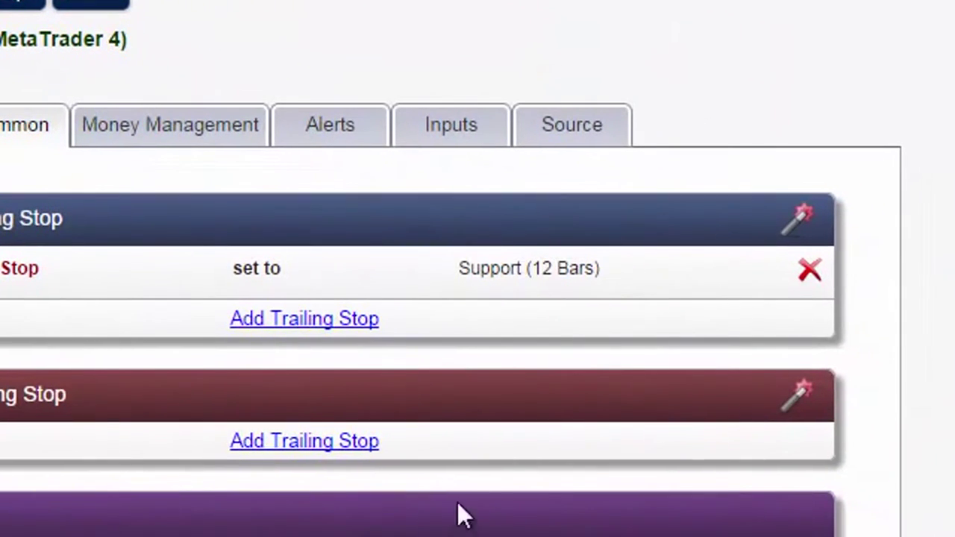
{"action": "left_click", "coordinate": [799, 396]}
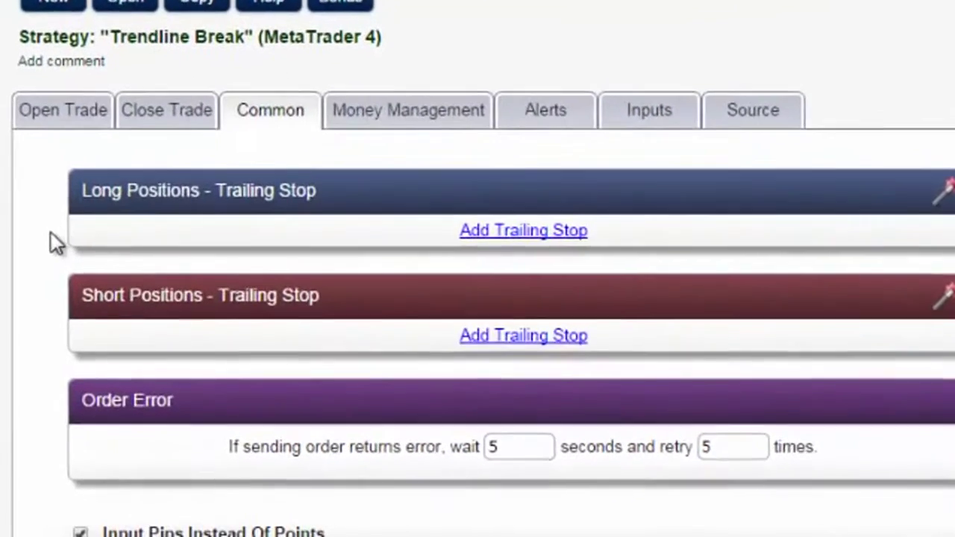
Enable the Maximum Open Trades limit in the Trendline Break strategy's common settings and open its value for editing
{"action": "scroll", "coordinate": [41, 187], "scroll_direction": "down", "scroll_amount": 5}
{"action": "scroll", "coordinate": [41, 187], "scroll_direction": "down", "scroll_amount": 2}
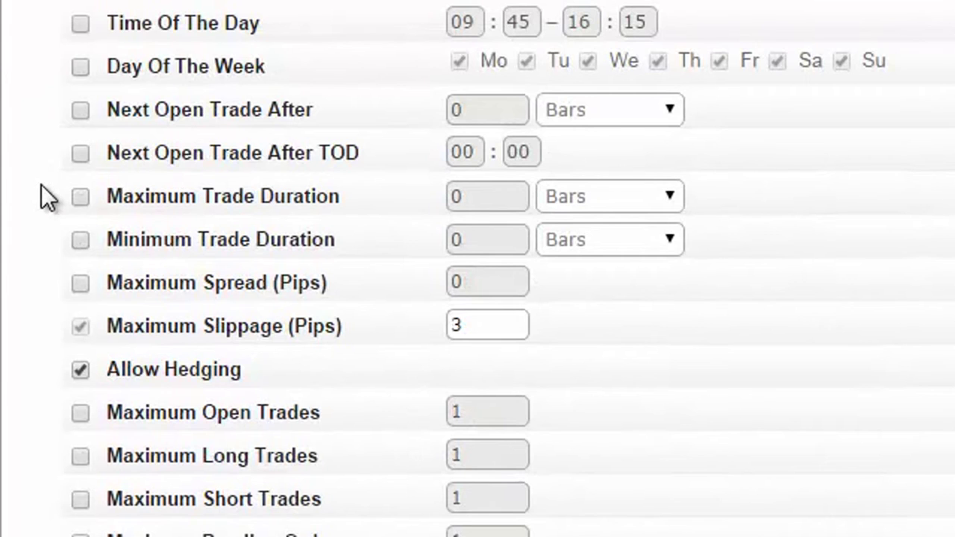
{"action": "left_click", "coordinate": [118, 404]}
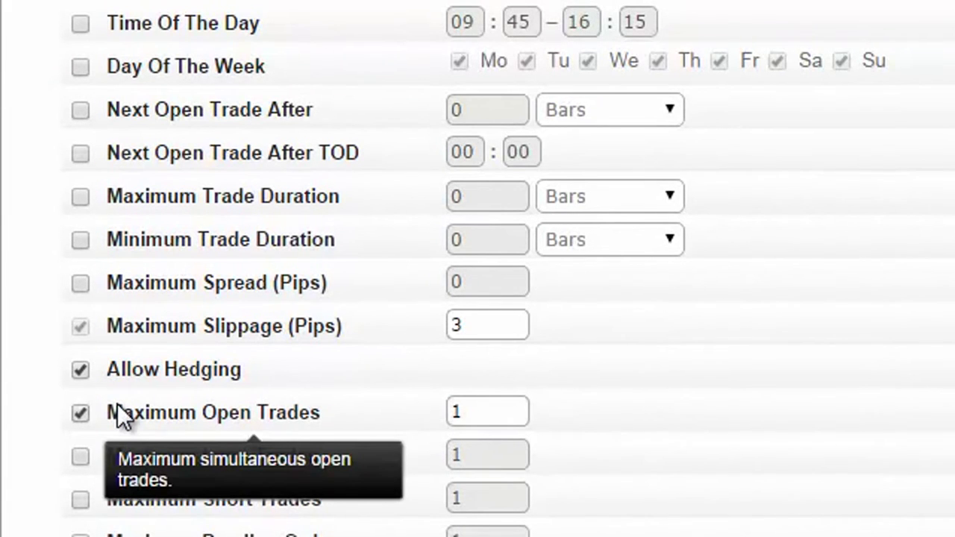
{"action": "left_click", "coordinate": [476, 412]}
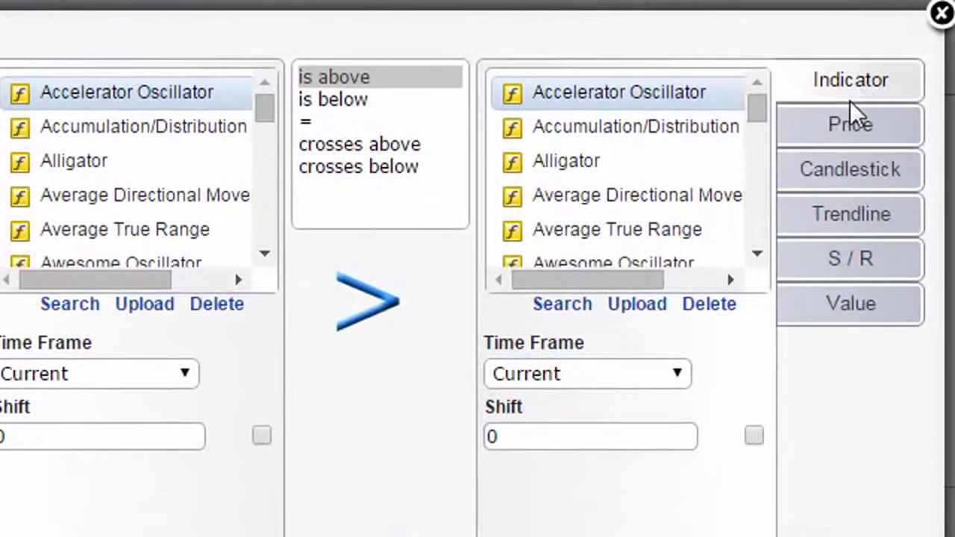
Examine the buy order's Trendline, S / R, At Time and Indicator condition options, and open the custom indicator upload
{"action": "left_click", "coordinate": [851, 218]}
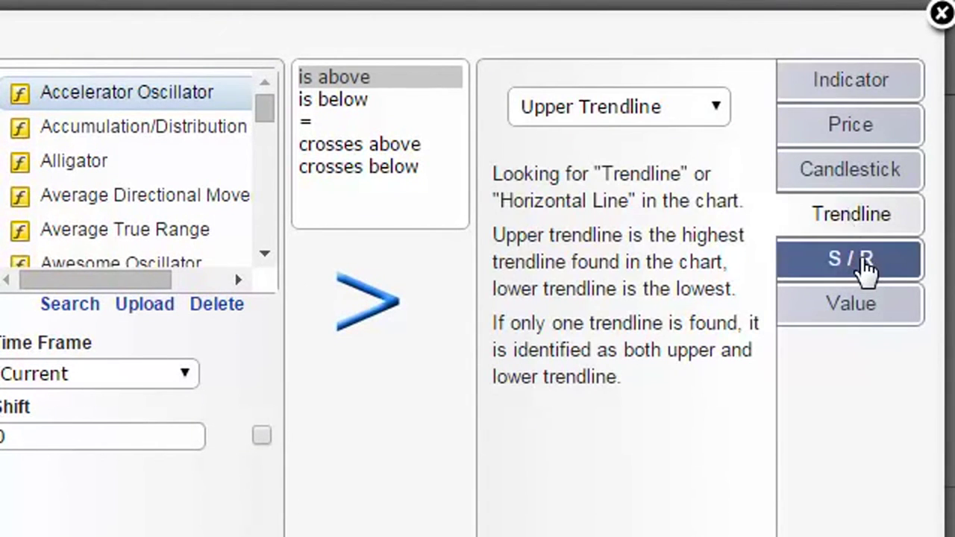
{"action": "left_click", "coordinate": [858, 259]}
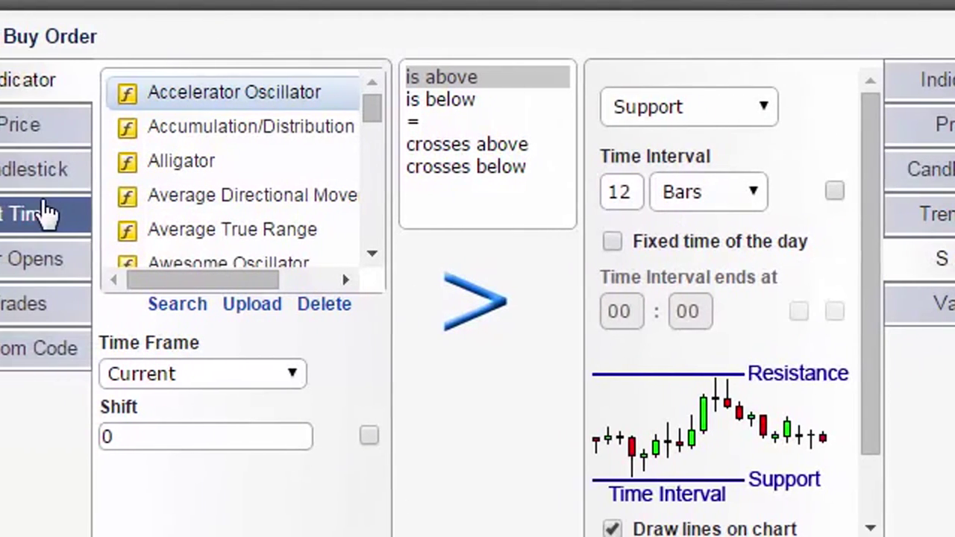
{"action": "left_click", "coordinate": [45, 213]}
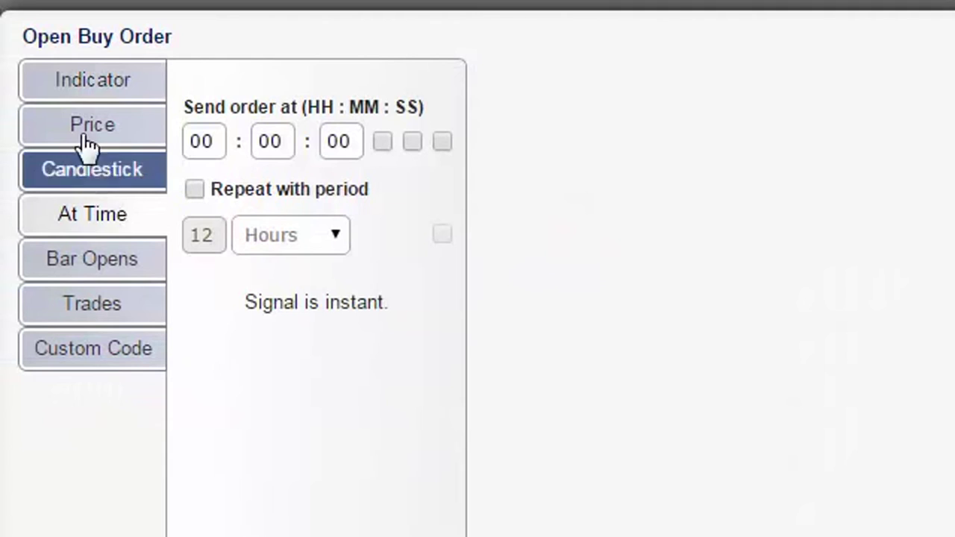
{"action": "left_click", "coordinate": [74, 84]}
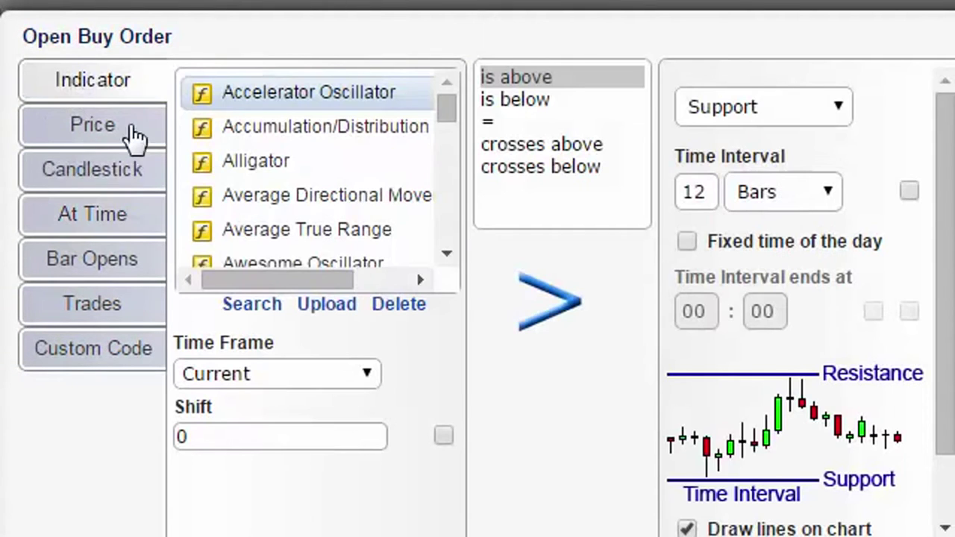
{"action": "left_click", "coordinate": [324, 304]}
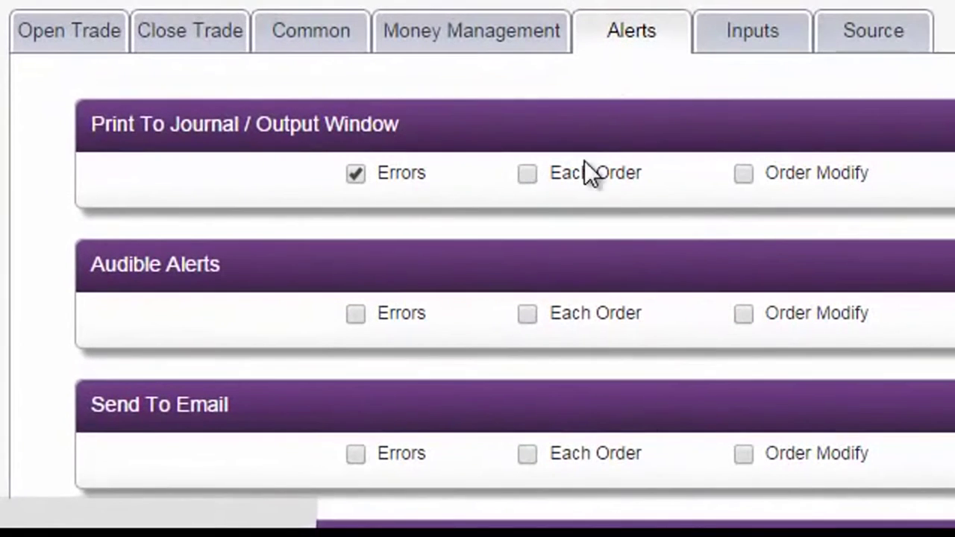
Turn on audible alerts for each order in the strategy and for when the indicator paints in the indicator
{"action": "left_click", "coordinate": [561, 313]}
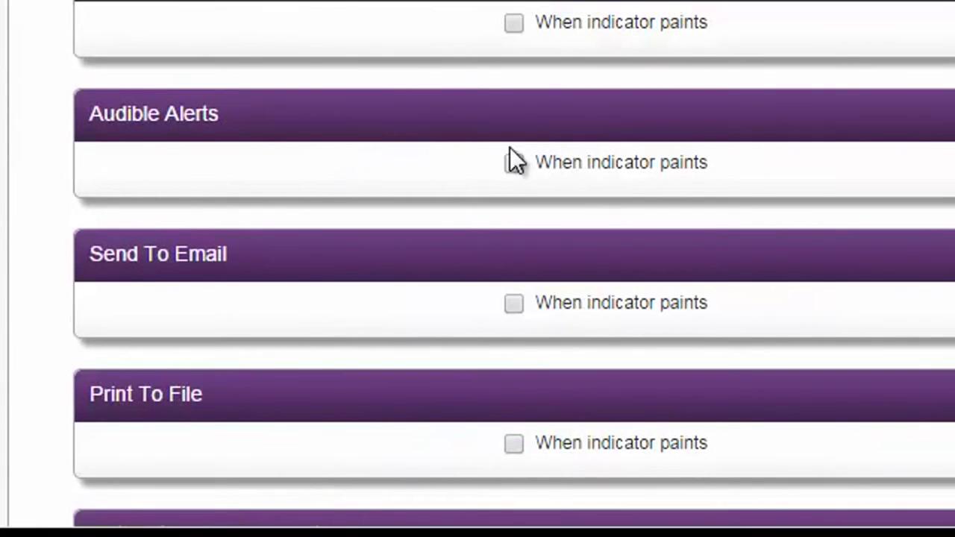
{"action": "left_click", "coordinate": [555, 165]}
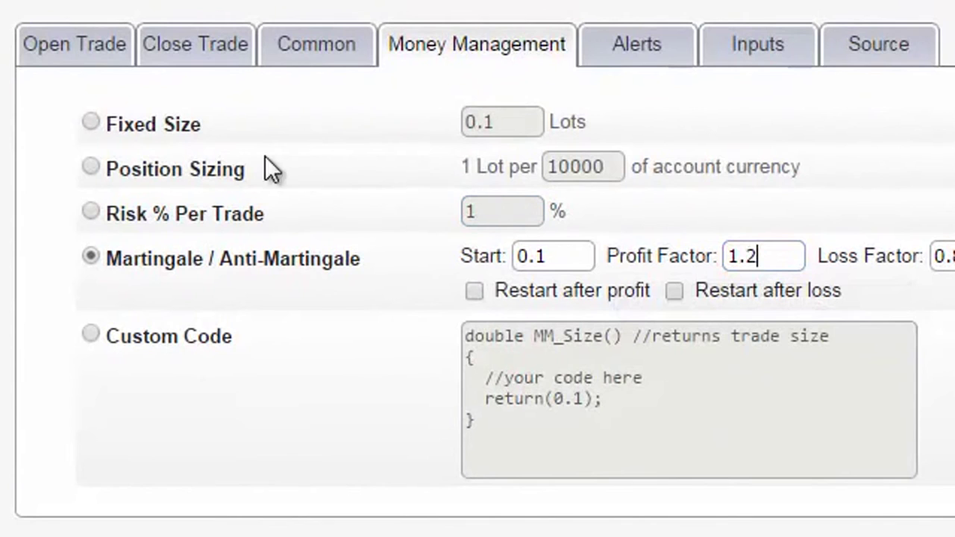
Select Position Sizing as the strategy's money management method
{"action": "left_click", "coordinate": [214, 167]}
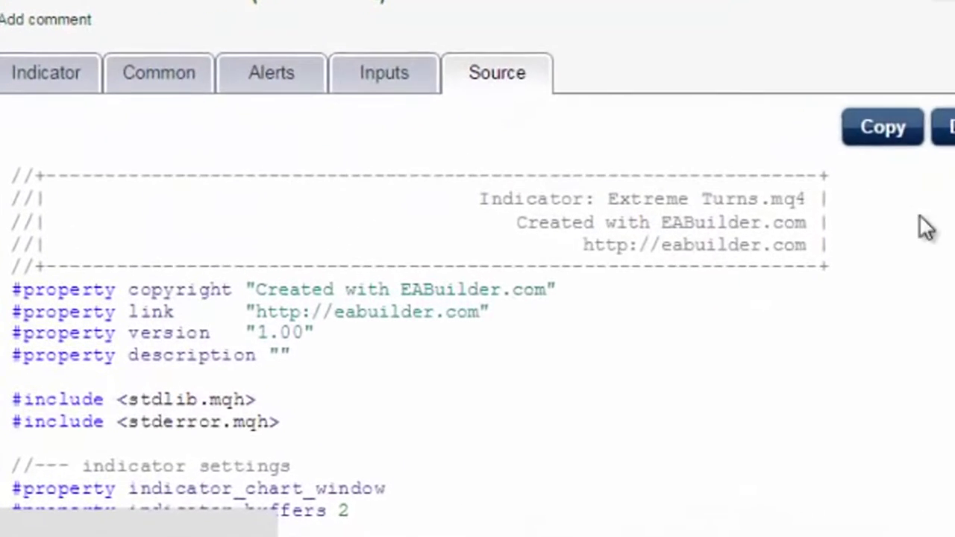
Read through the generated source code of the Extreme Turns indicator, from its properties to the OnCalculate function
{"action": "scroll", "coordinate": [477, 328], "scroll_direction": "down", "scroll_amount": 5}
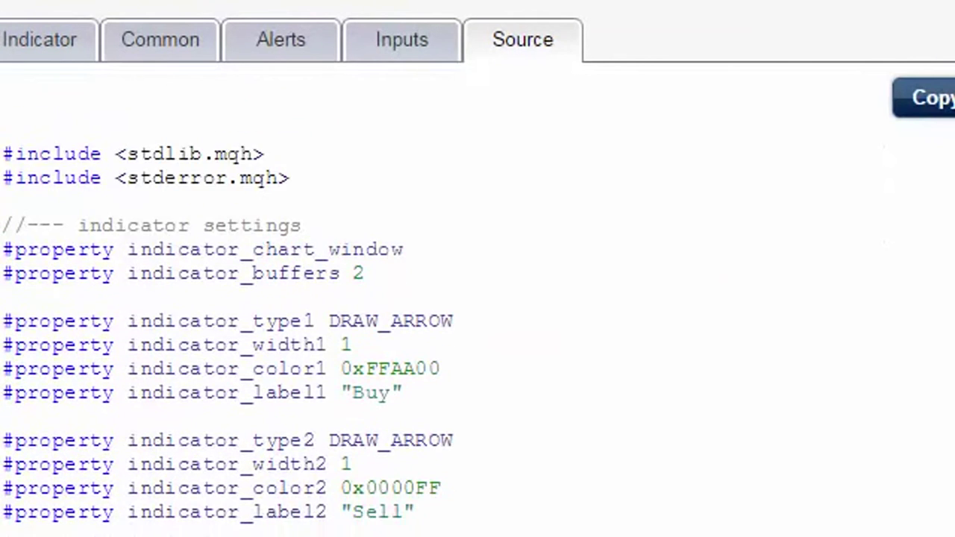
{"action": "scroll", "coordinate": [477, 329], "scroll_direction": "down", "scroll_amount": 4}
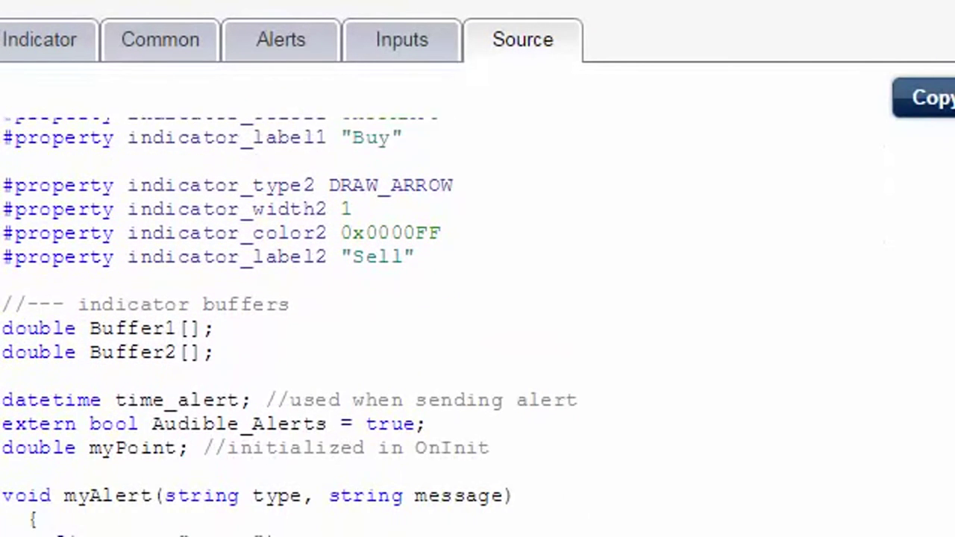
{"action": "scroll", "coordinate": [478, 328], "scroll_direction": "down", "scroll_amount": 3}
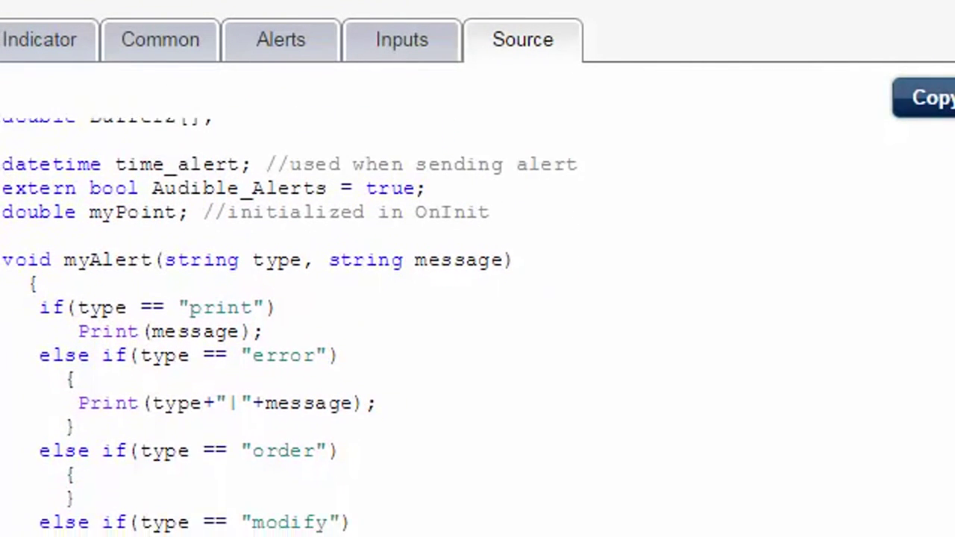
{"action": "scroll", "coordinate": [478, 328], "scroll_direction": "down", "scroll_amount": 5}
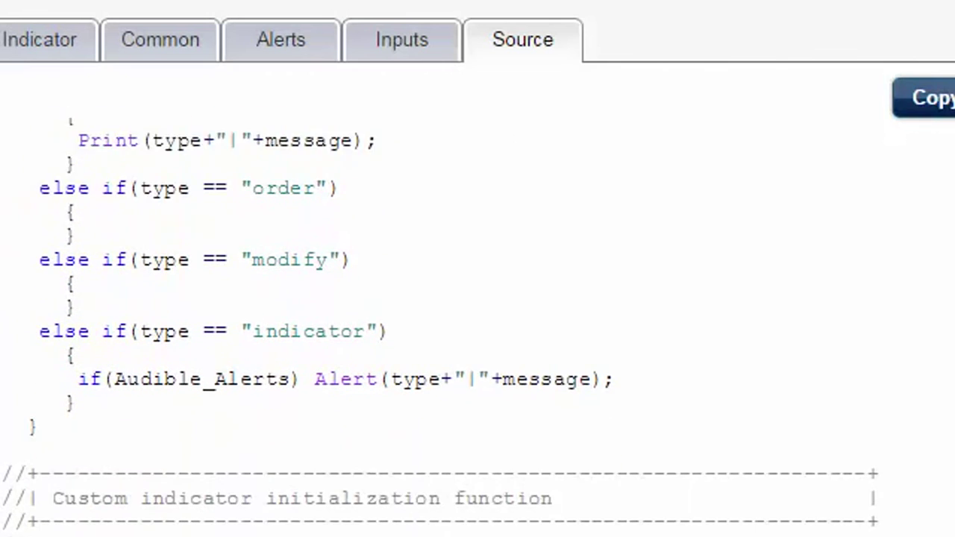
{"action": "scroll", "coordinate": [477, 328], "scroll_direction": "down", "scroll_amount": 5}
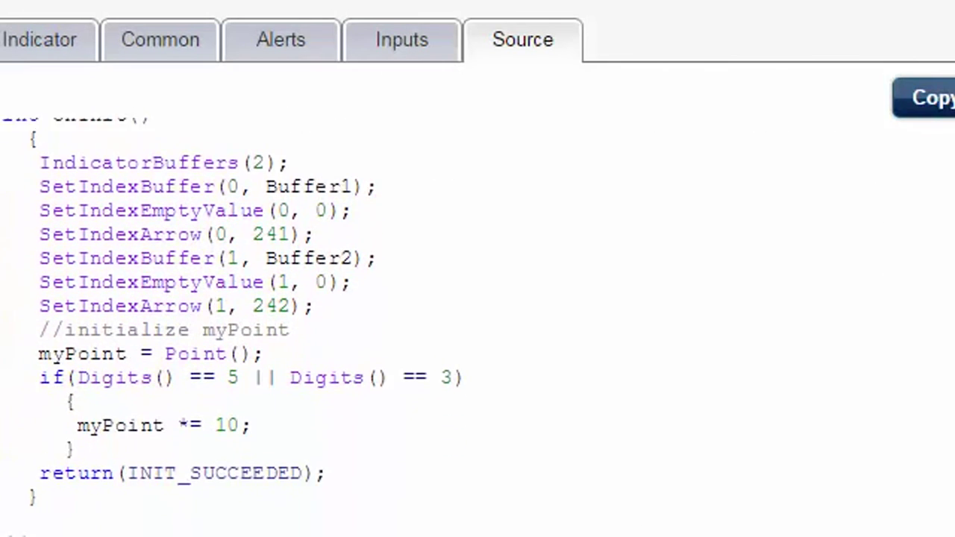
{"action": "scroll", "coordinate": [478, 328], "scroll_direction": "down", "scroll_amount": 5}
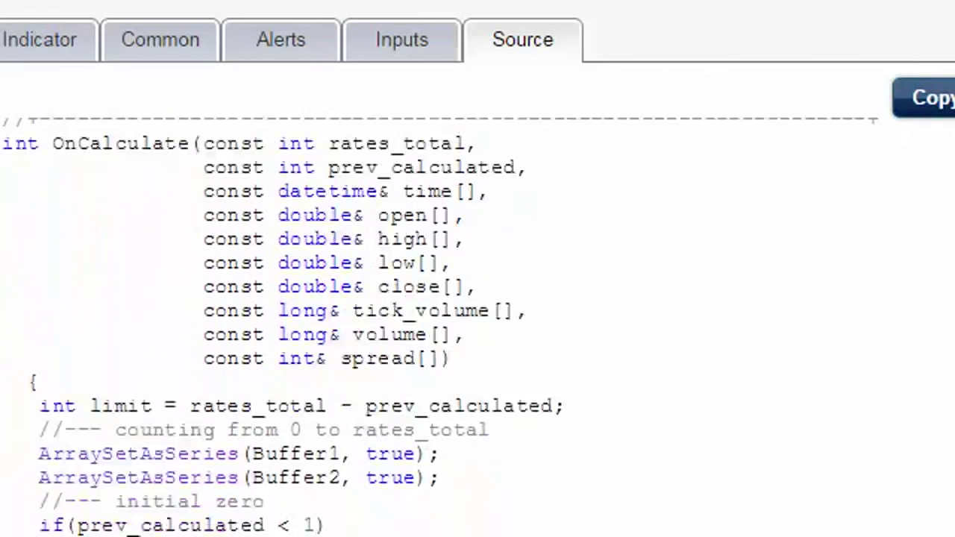
{"action": "scroll", "coordinate": [478, 328], "scroll_direction": "down", "scroll_amount": 4}
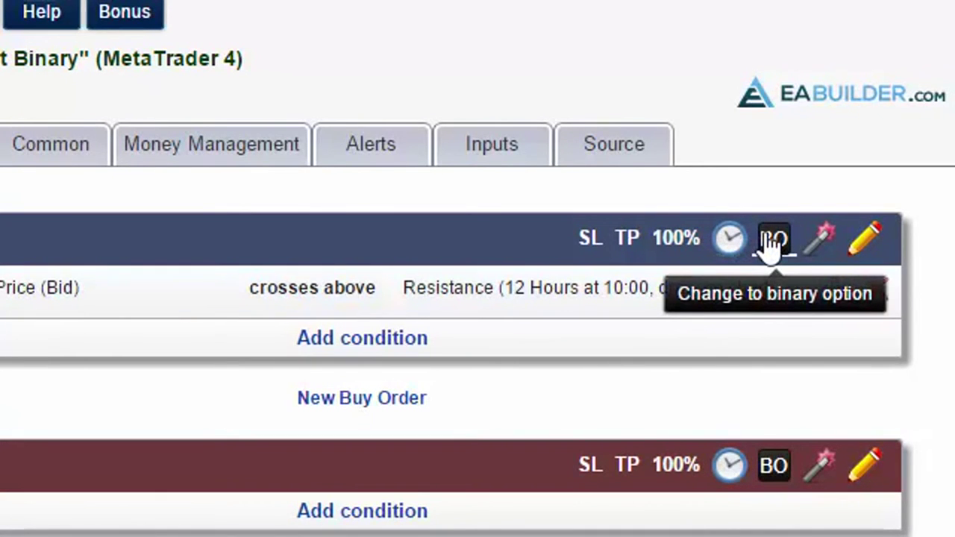
Change the buy order to a binary option with an expiry time of 60 seconds
{"action": "left_click", "coordinate": [771, 244]}
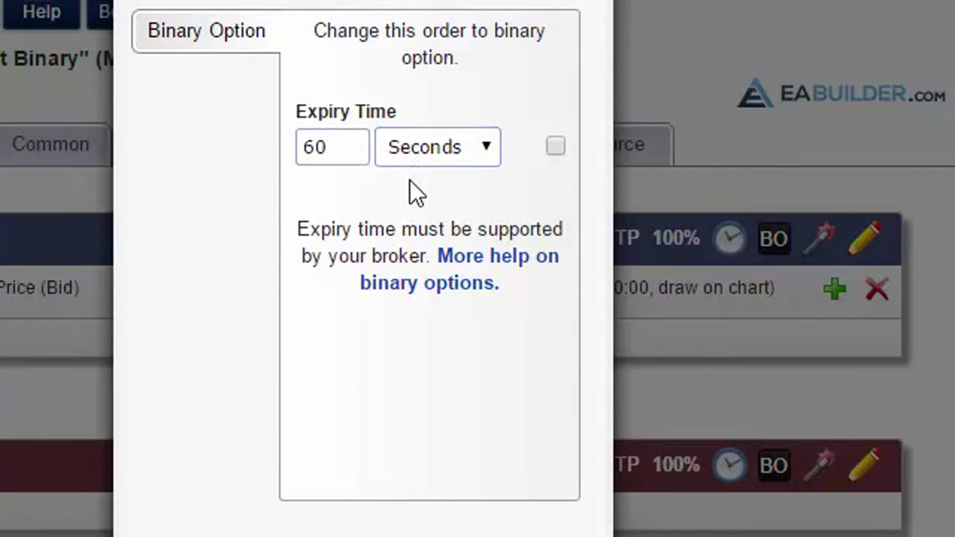
{"action": "left_click", "coordinate": [416, 161]}
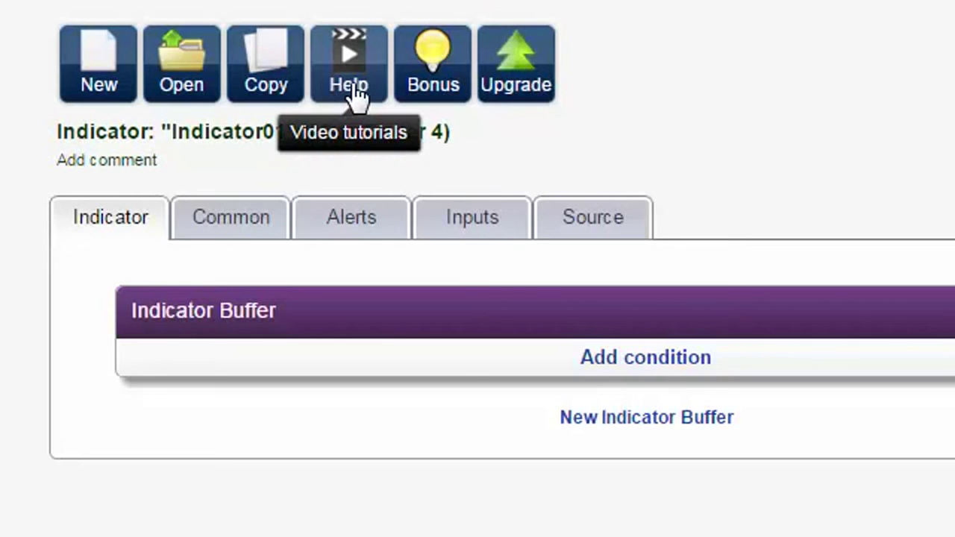
Open the video tutorials and the bonus page, and look through the downloadable indicators for MetaTrader 4 and TradeStation
{"action": "left_click", "coordinate": [357, 93]}
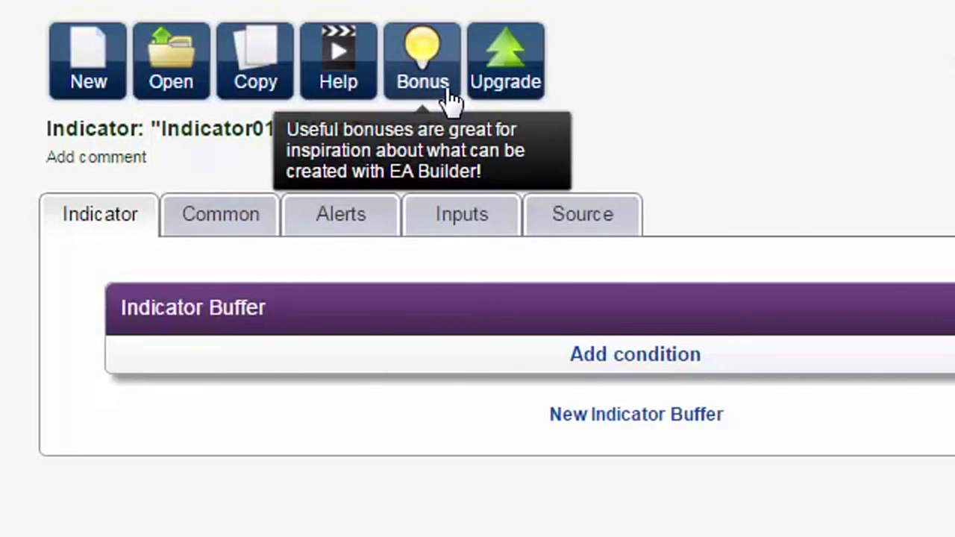
{"action": "left_click", "coordinate": [448, 101]}
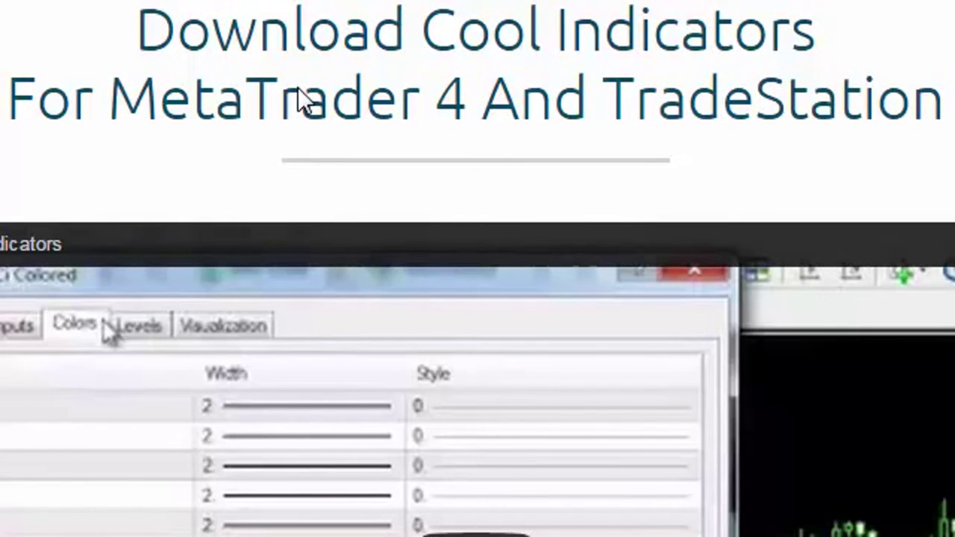
{"action": "scroll", "coordinate": [298, 101], "scroll_direction": "down", "scroll_amount": 5}
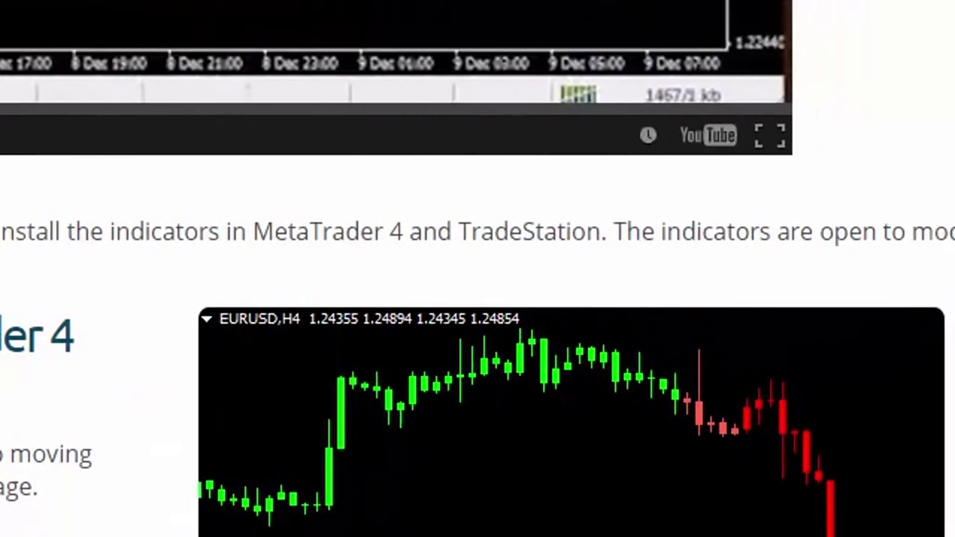
Examine the example charts of the remaining bonus indicators, down to the MetaTrader 4 trendline alert
{"action": "scroll", "coordinate": [477, 268], "scroll_direction": "down", "scroll_amount": 5}
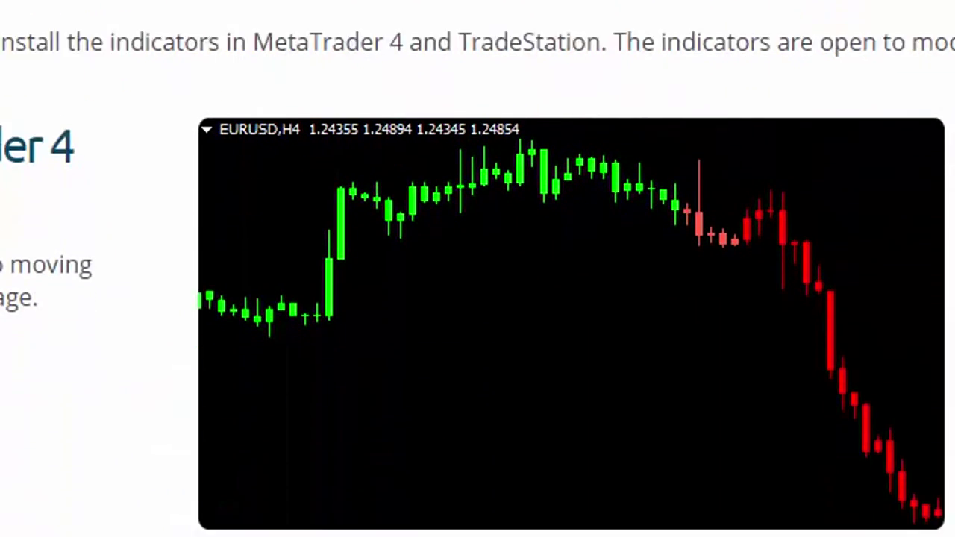
{"action": "scroll", "coordinate": [477, 269], "scroll_direction": "down", "scroll_amount": 2}
{"action": "scroll", "coordinate": [478, 268], "scroll_direction": "down", "scroll_amount": 7}
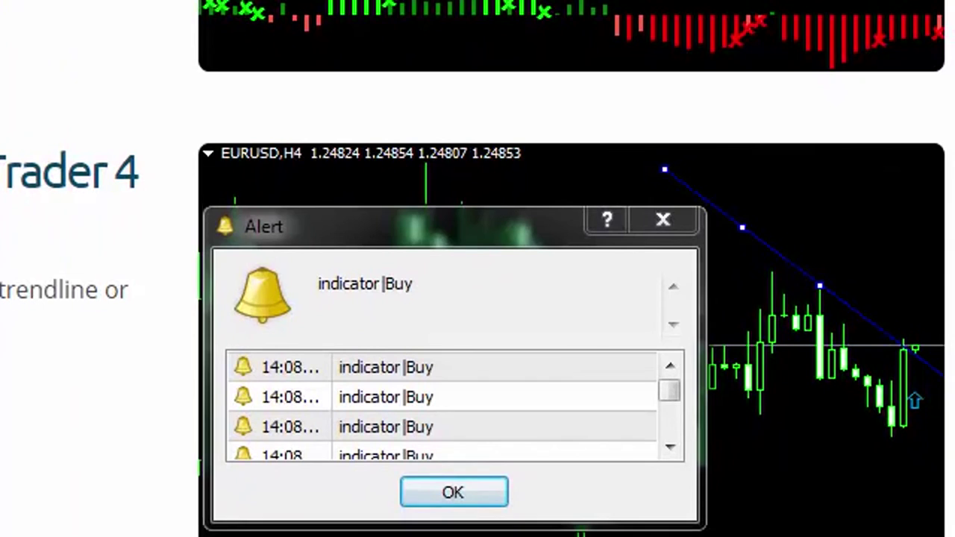
{"action": "scroll", "coordinate": [477, 269], "scroll_direction": "down", "scroll_amount": 7}
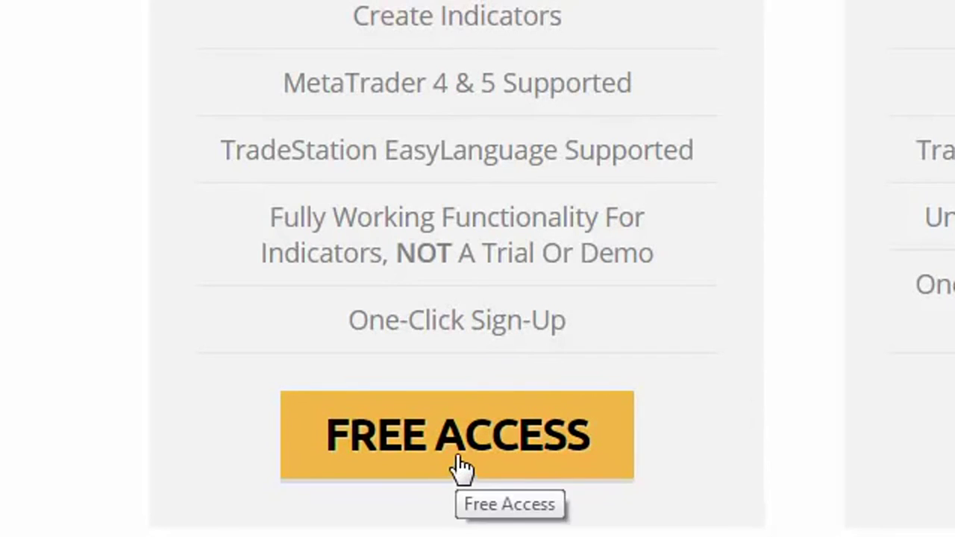
Choose the free access plan, then begin a new project for the TradeStation platform and show the available project types
{"action": "left_click", "coordinate": [461, 467]}
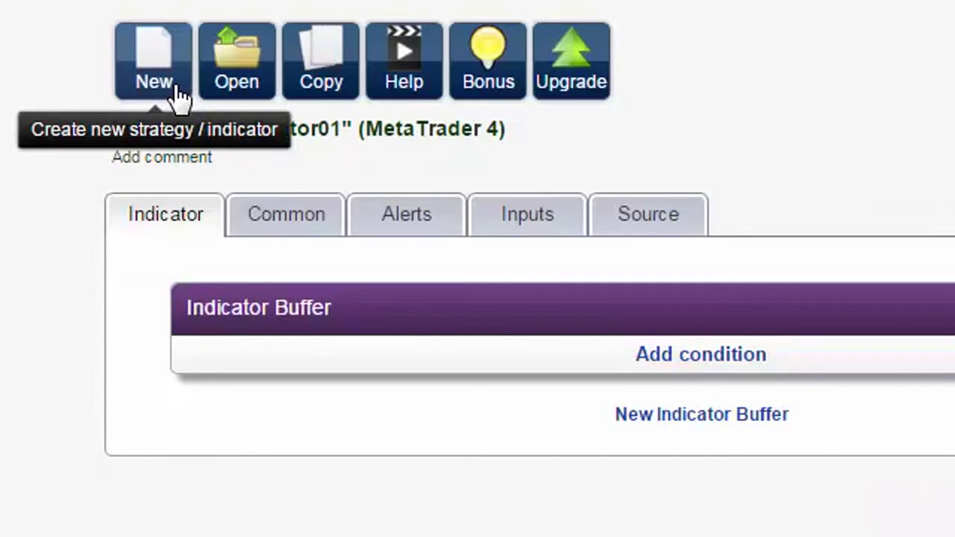
{"action": "left_click", "coordinate": [176, 89]}
{"action": "left_click", "coordinate": [475, 101]}
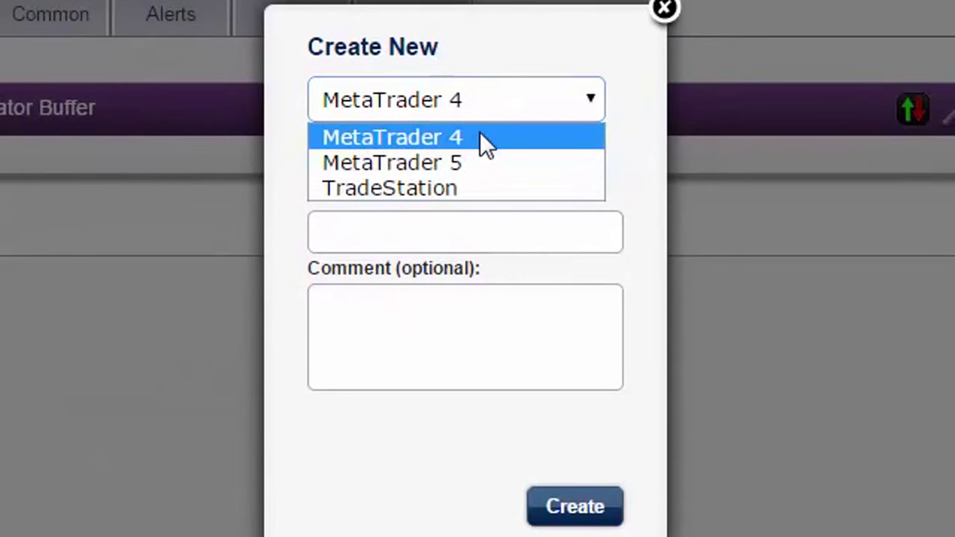
{"action": "left_click", "coordinate": [482, 188]}
{"action": "left_click", "coordinate": [485, 158]}
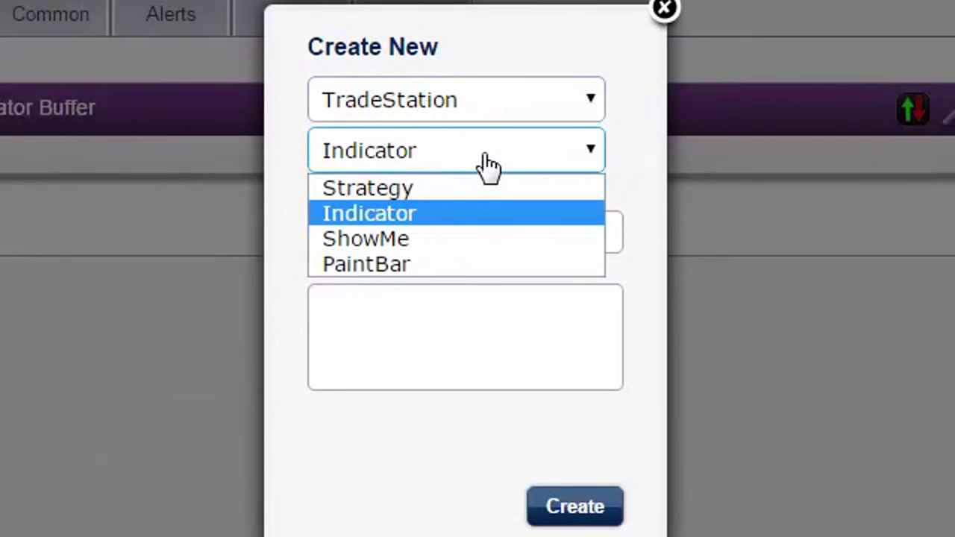